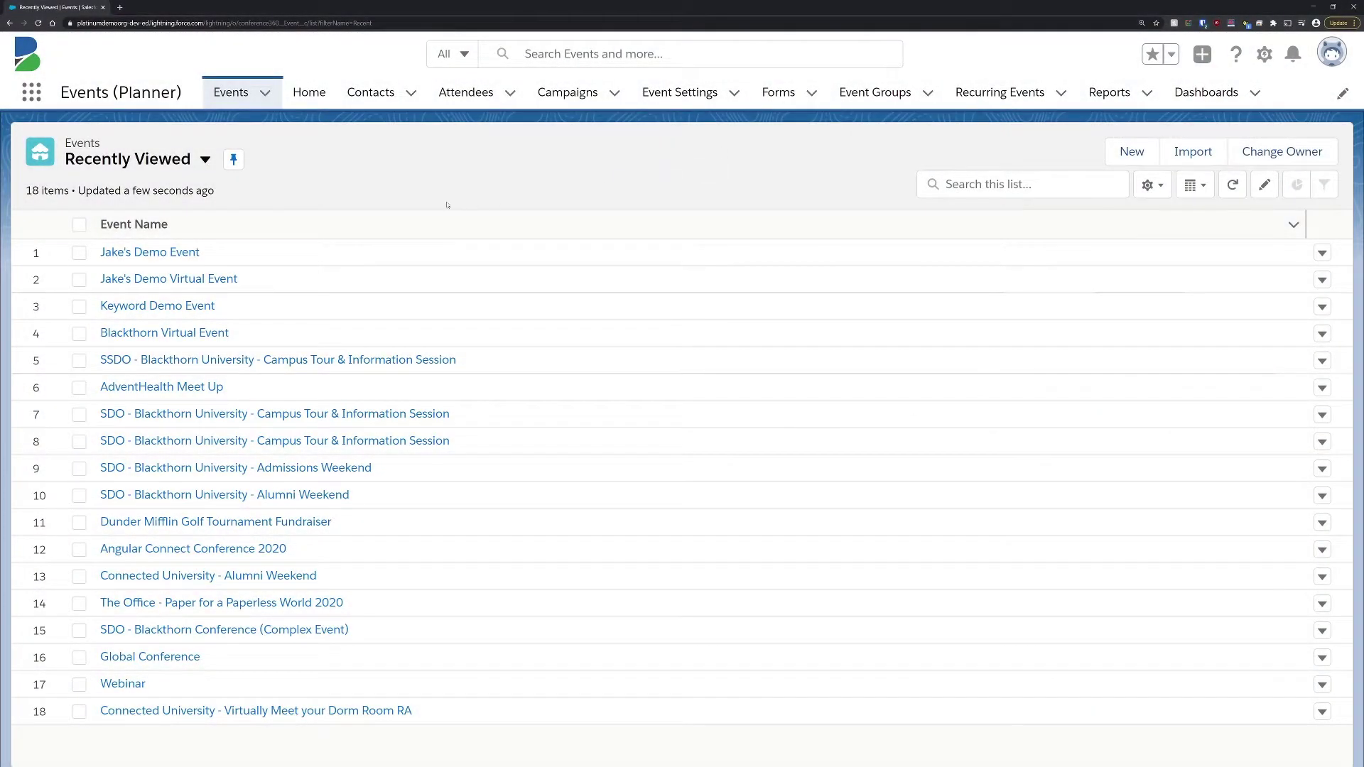
Open the Jake's Demo Event record and choose Edit Page from the Setup gear menu.
{"action": "left_click", "coordinate": [168, 252]}
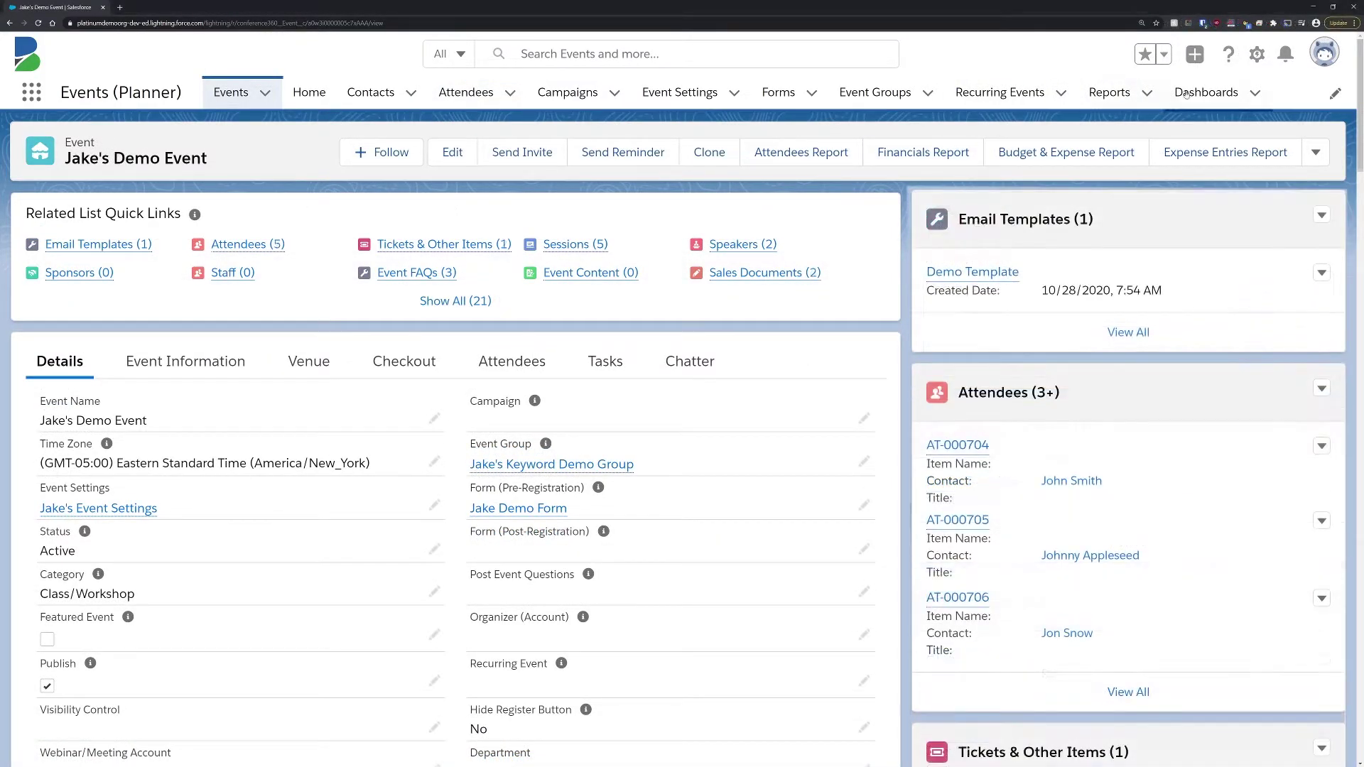
{"action": "left_click", "coordinate": [1257, 53]}
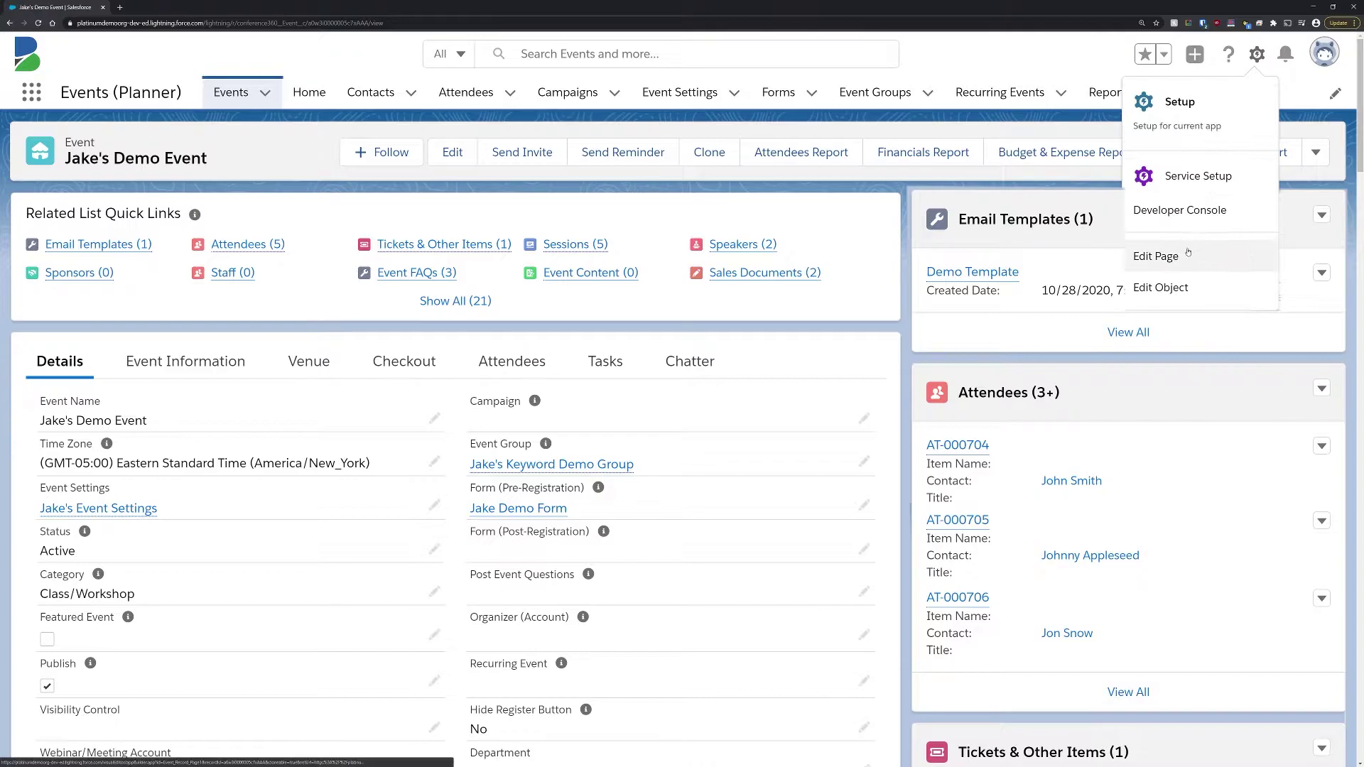
{"action": "left_click", "coordinate": [1159, 254]}
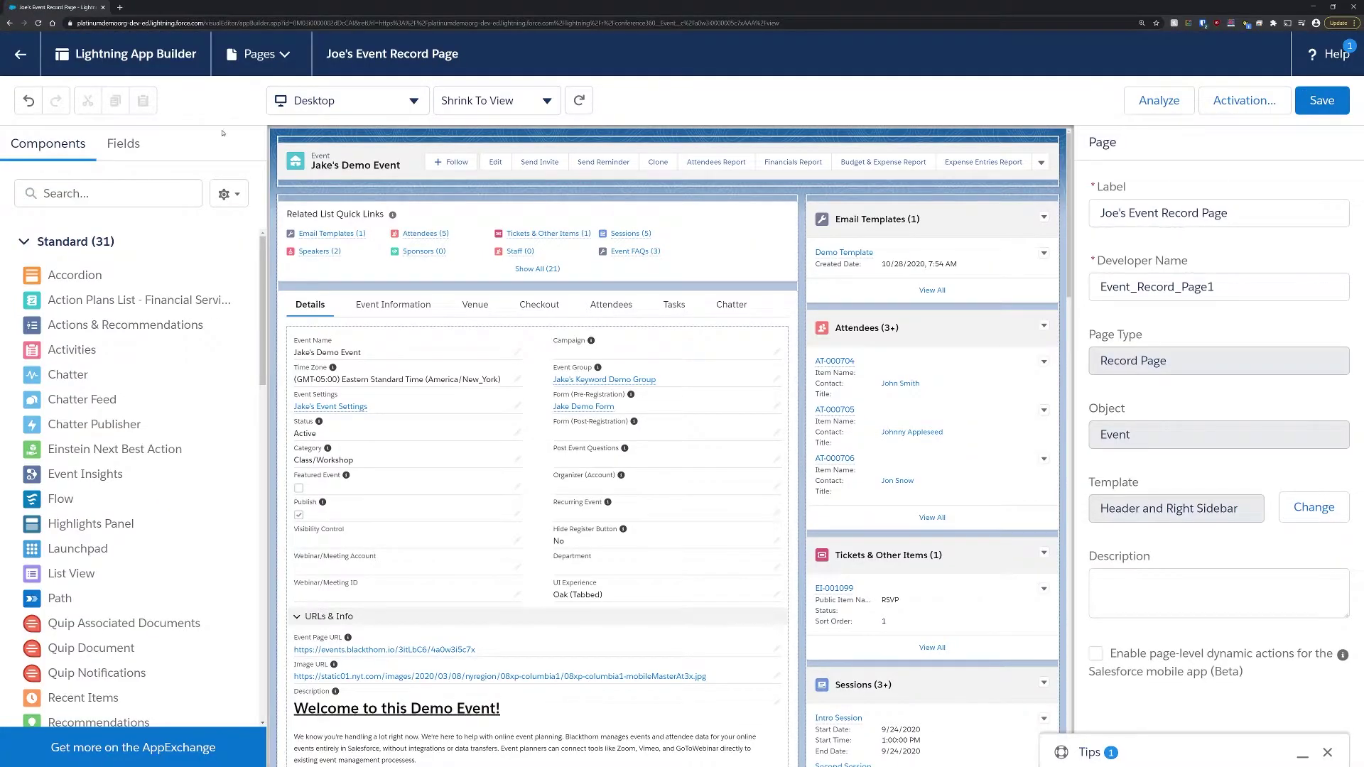
{"action": "left_click_drag", "start_coordinate": [263, 268], "coordinate": [272, 501]}
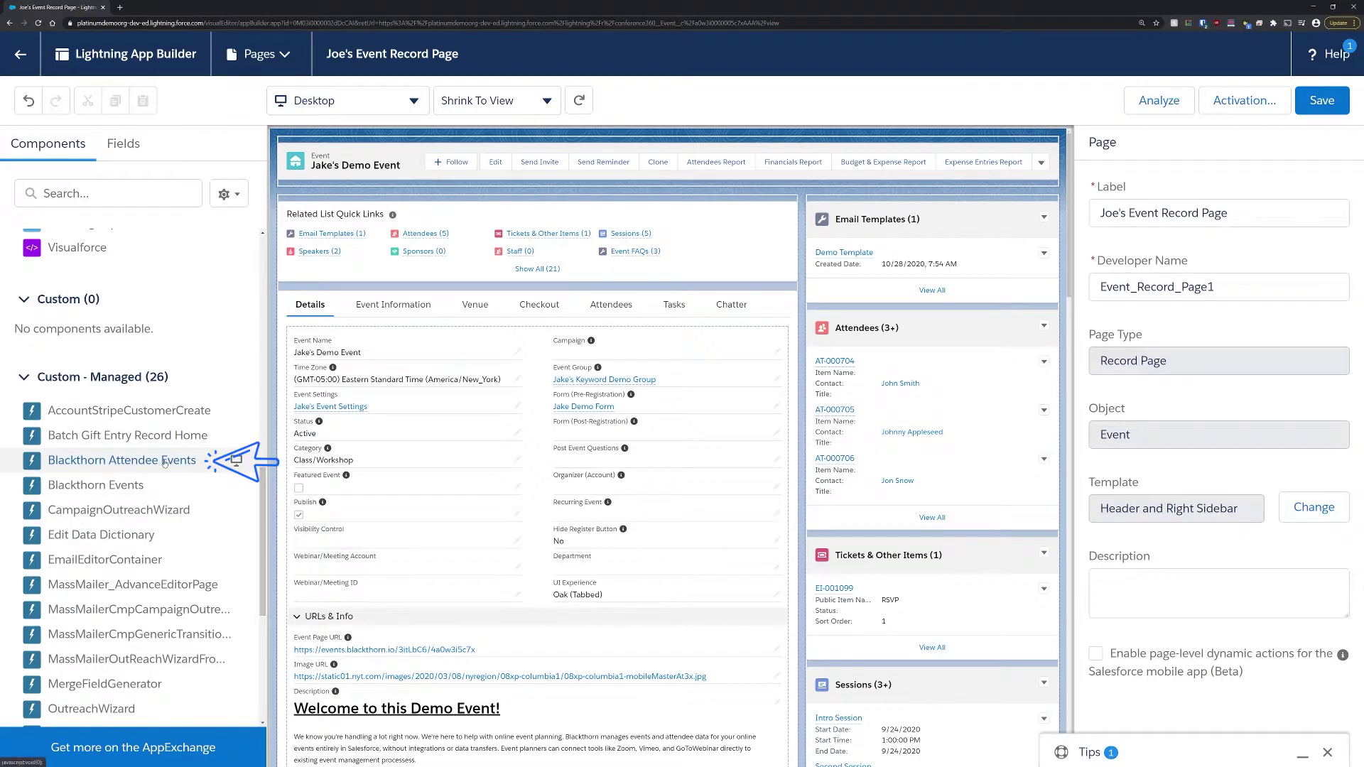
Place Blackthorn Attendee Events at the top of the right sidebar and save the layout.
{"action": "left_click_drag", "start_coordinate": [162, 460], "coordinate": [856, 209]}
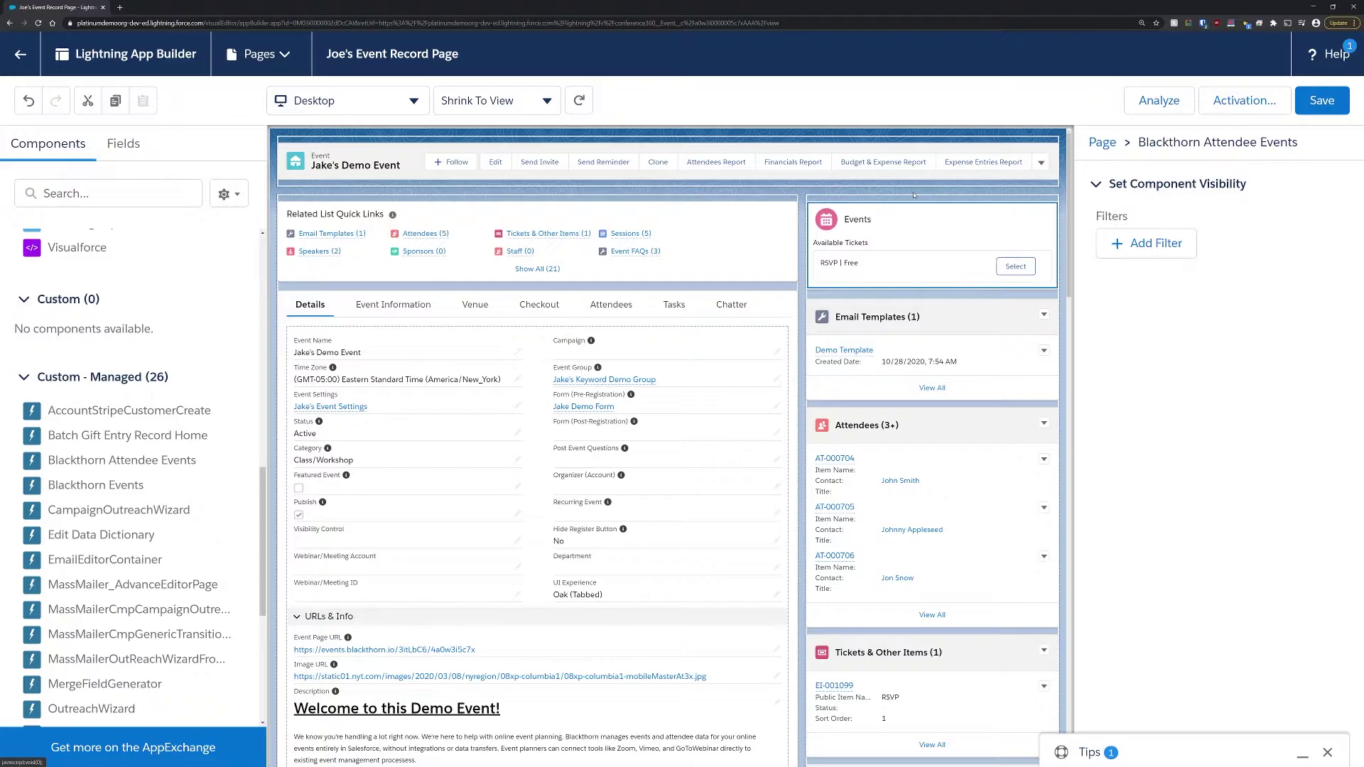
{"action": "left_click", "coordinate": [1322, 99]}
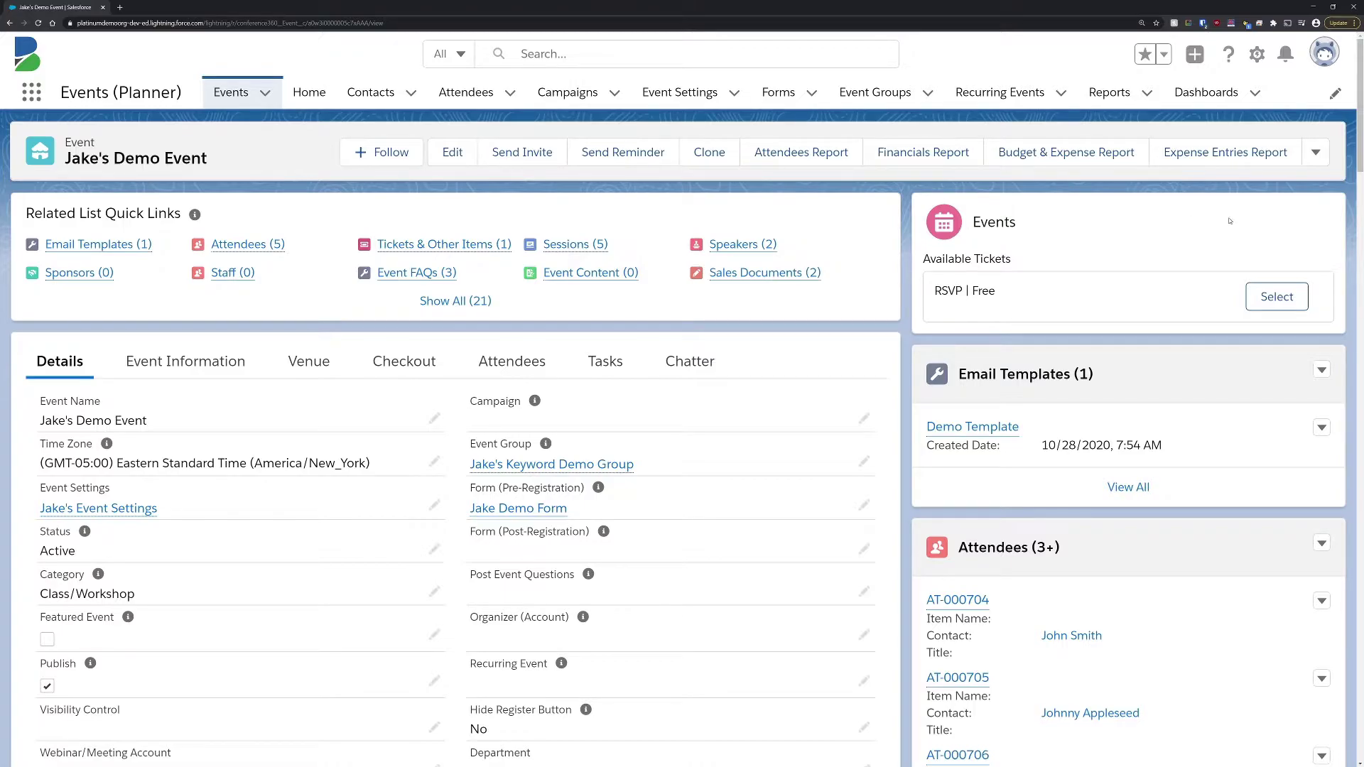
Select the RSVP | Free ticket and enter Bucky Barnes's name and email.
{"action": "left_click", "coordinate": [1279, 295]}
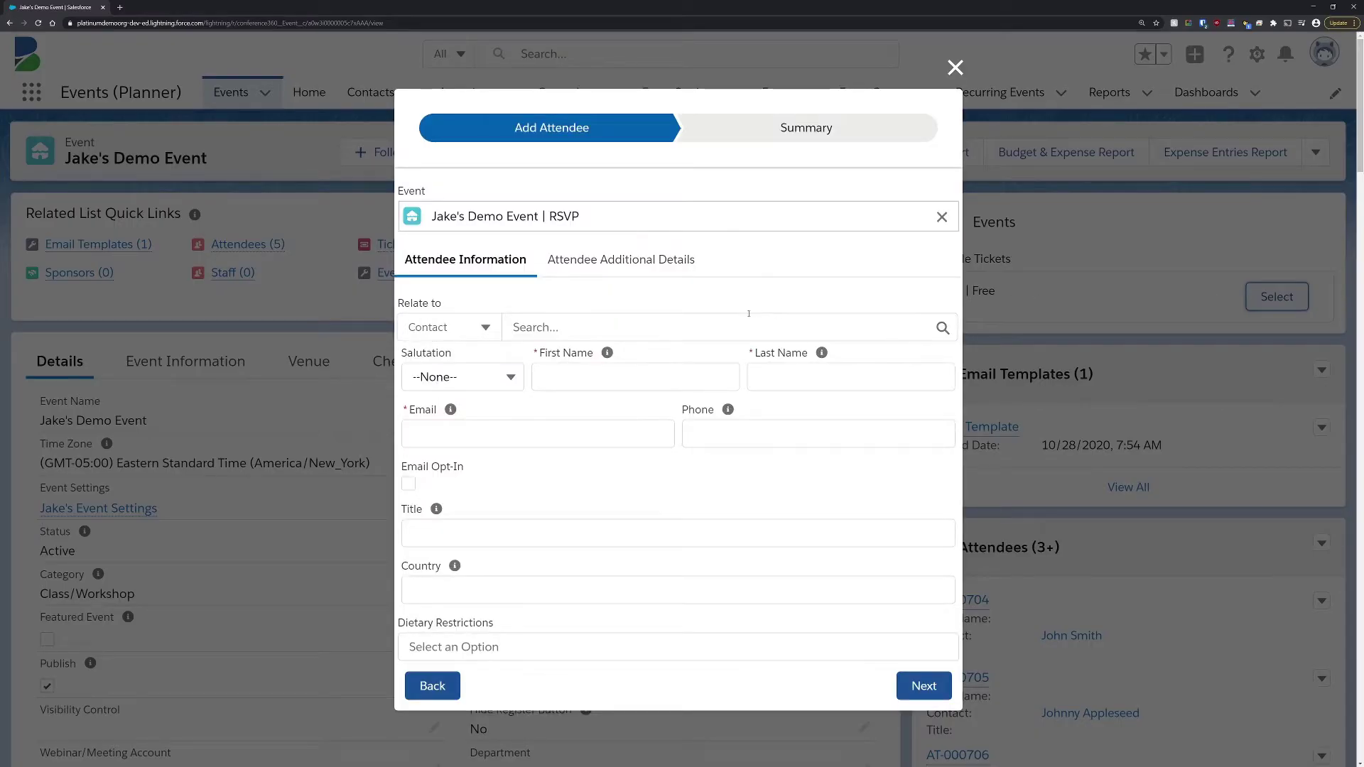
{"action": "left_click", "coordinate": [600, 371]}
{"action": "key", "text": "Tab"}
{"action": "type", "text": "Barnes"}
{"action": "left_click", "coordinate": [590, 435]}
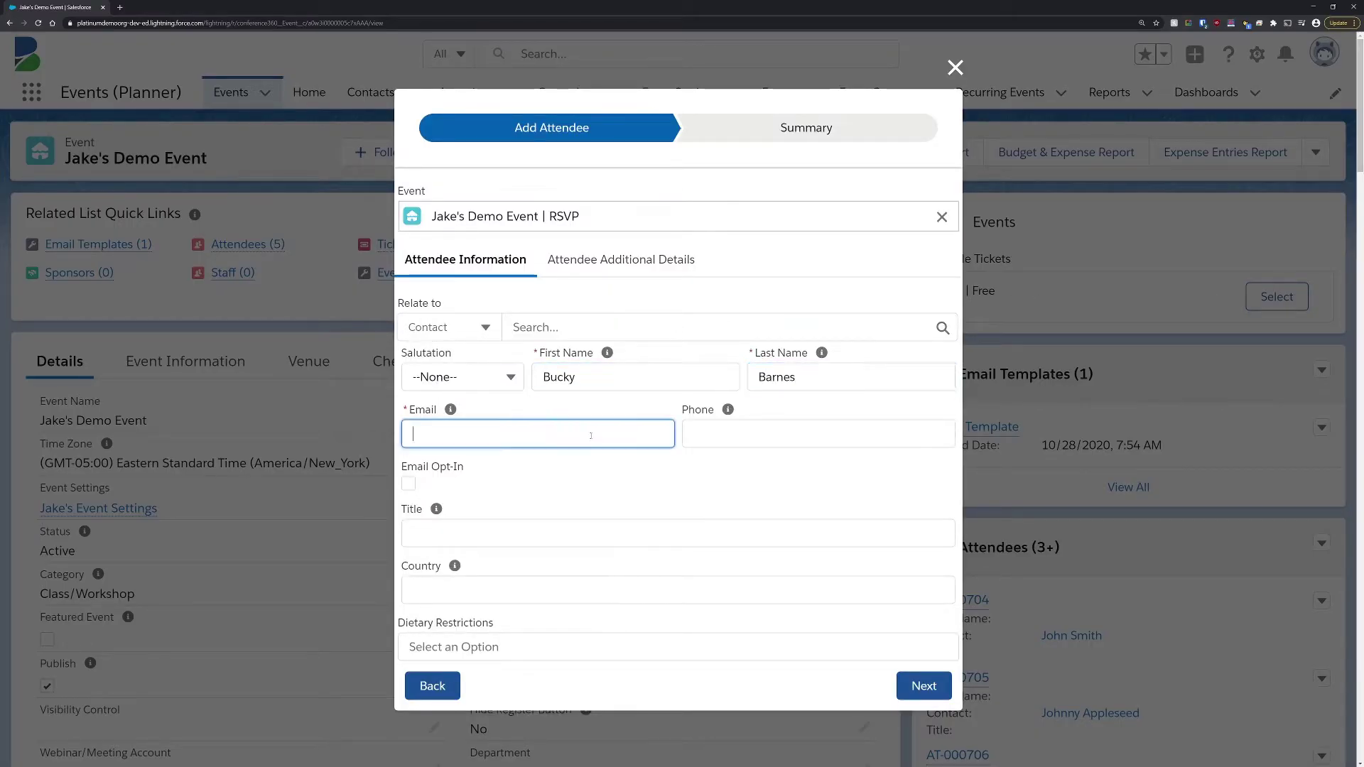
{"action": "left_click", "coordinate": [923, 685]}
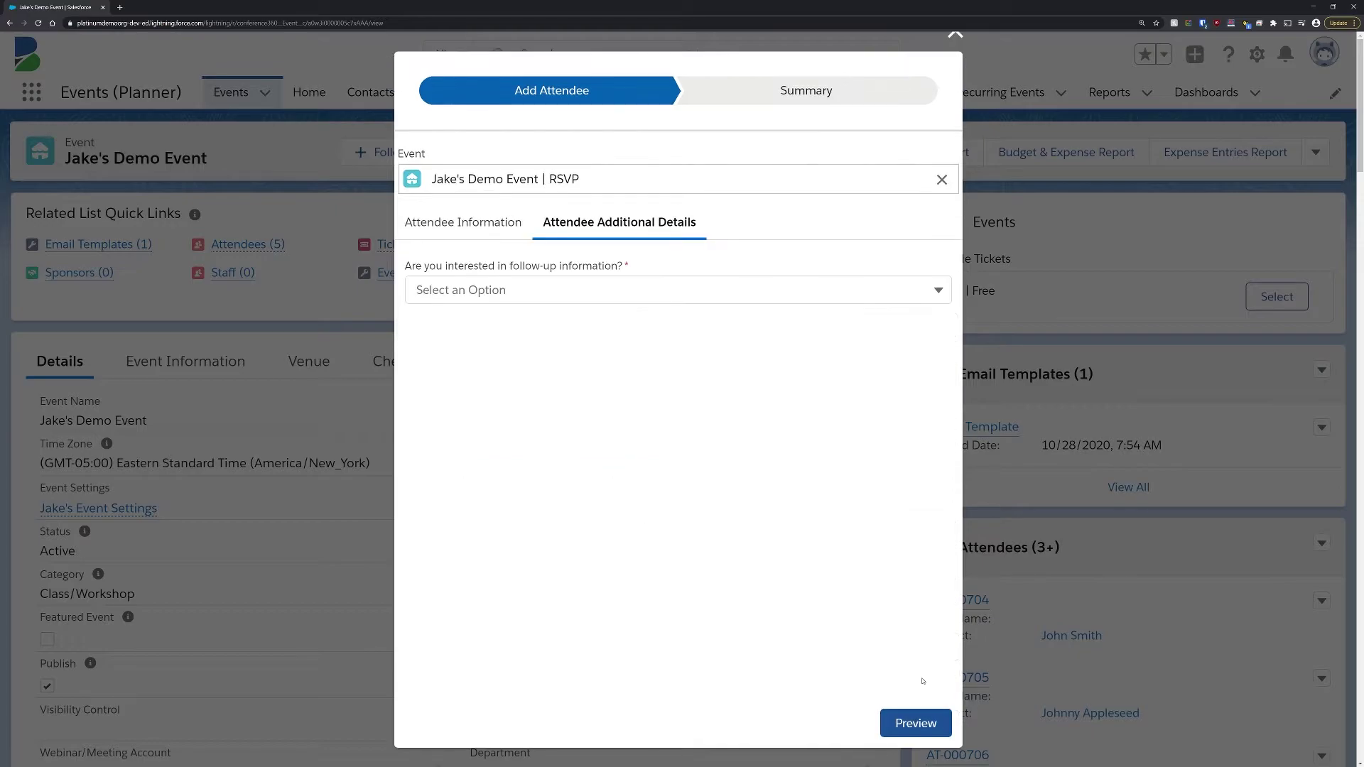
Answer Yes to follow-up with Email as the contact method, then preview and submit.
{"action": "left_click", "coordinate": [544, 290]}
{"action": "left_click", "coordinate": [545, 327]}
{"action": "left_click", "coordinate": [427, 377]}
{"action": "left_click", "coordinate": [633, 372]}
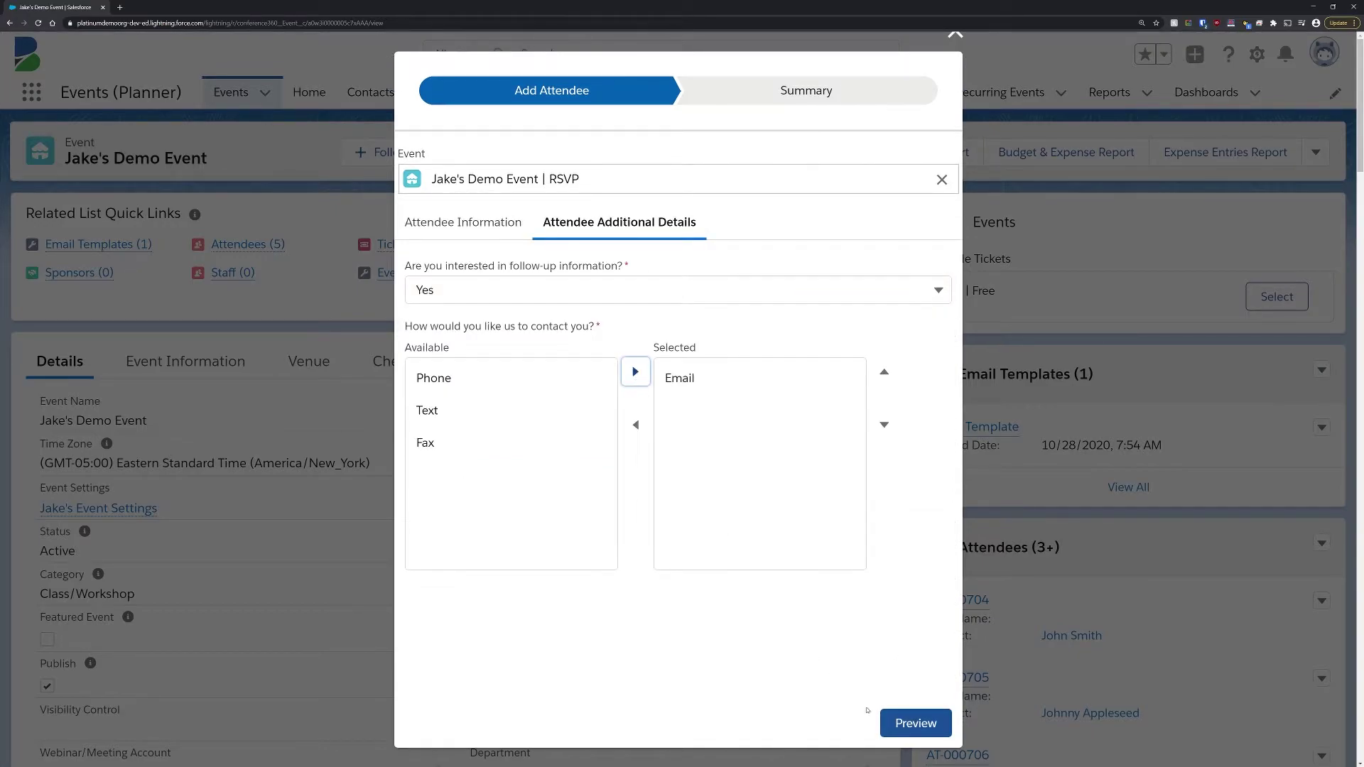
{"action": "left_click", "coordinate": [916, 722]}
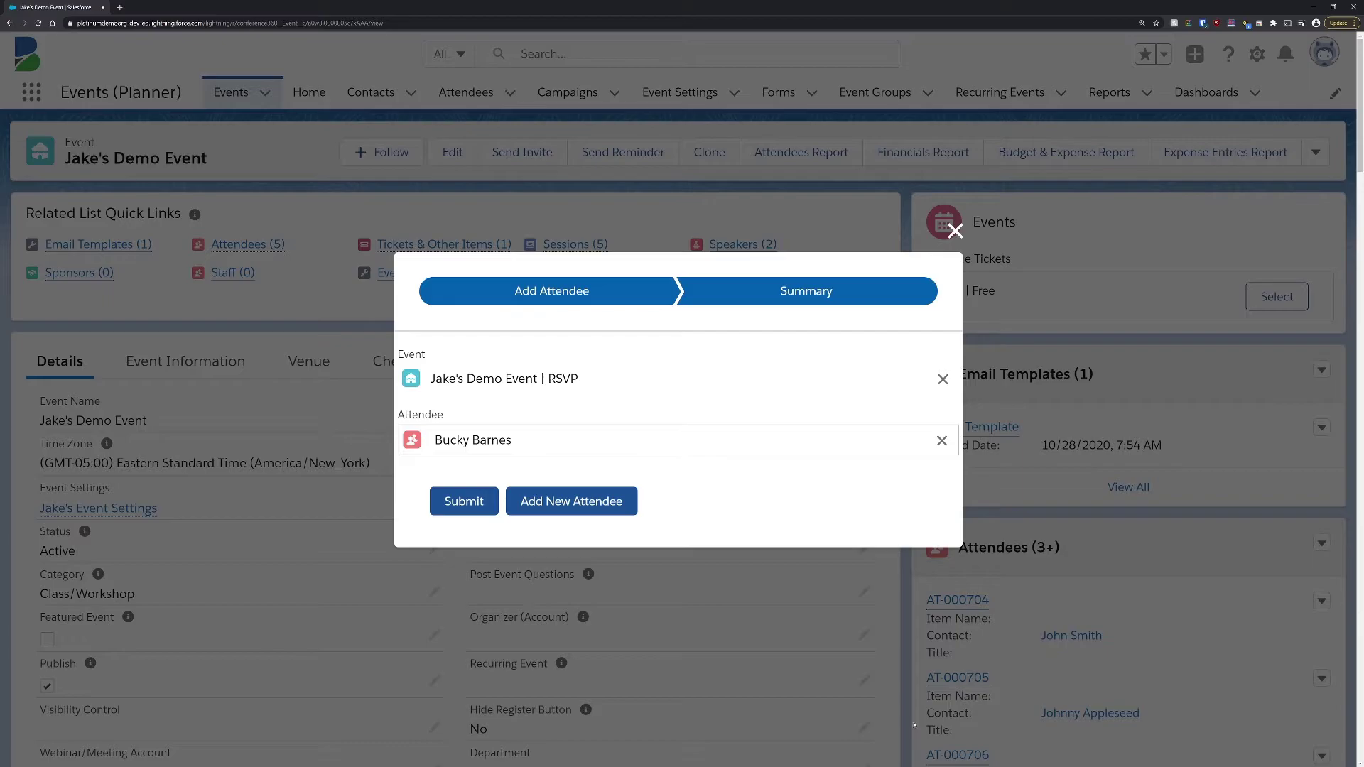
{"action": "left_click", "coordinate": [470, 499]}
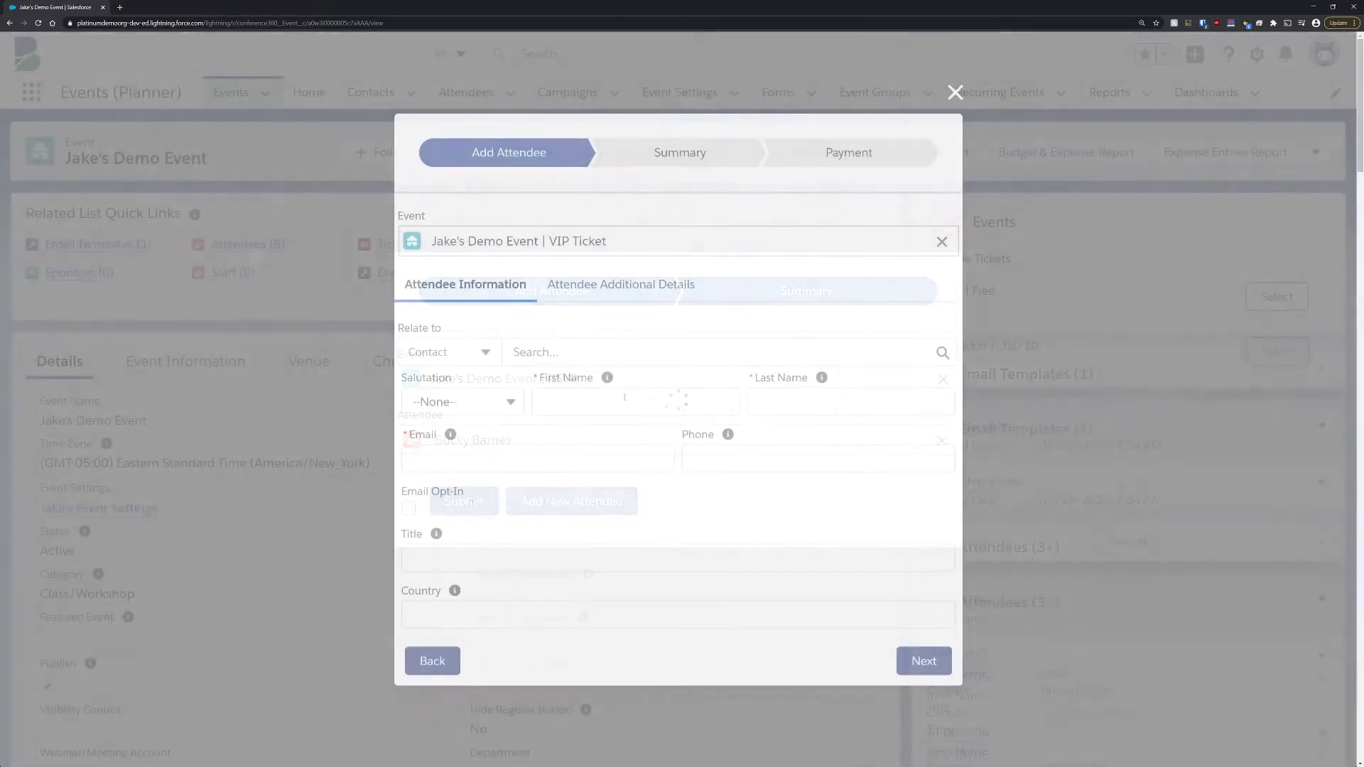
{"action": "type", "text": "Steve"}
Enter Steve Rogers's last name and email on the VIP Ticket attendee form.
{"action": "key", "text": "Tab"}
{"action": "type", "text": "Rog"}
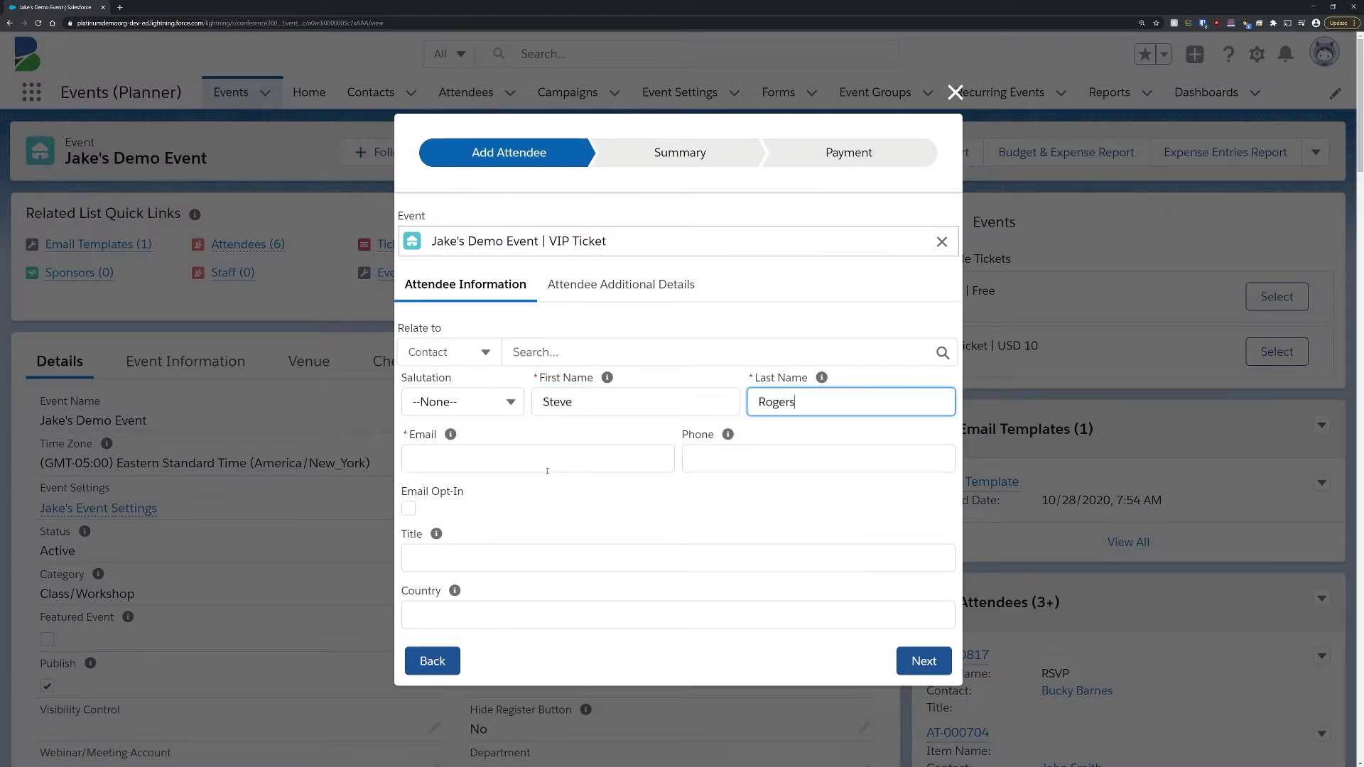
{"action": "left_click", "coordinate": [535, 459]}
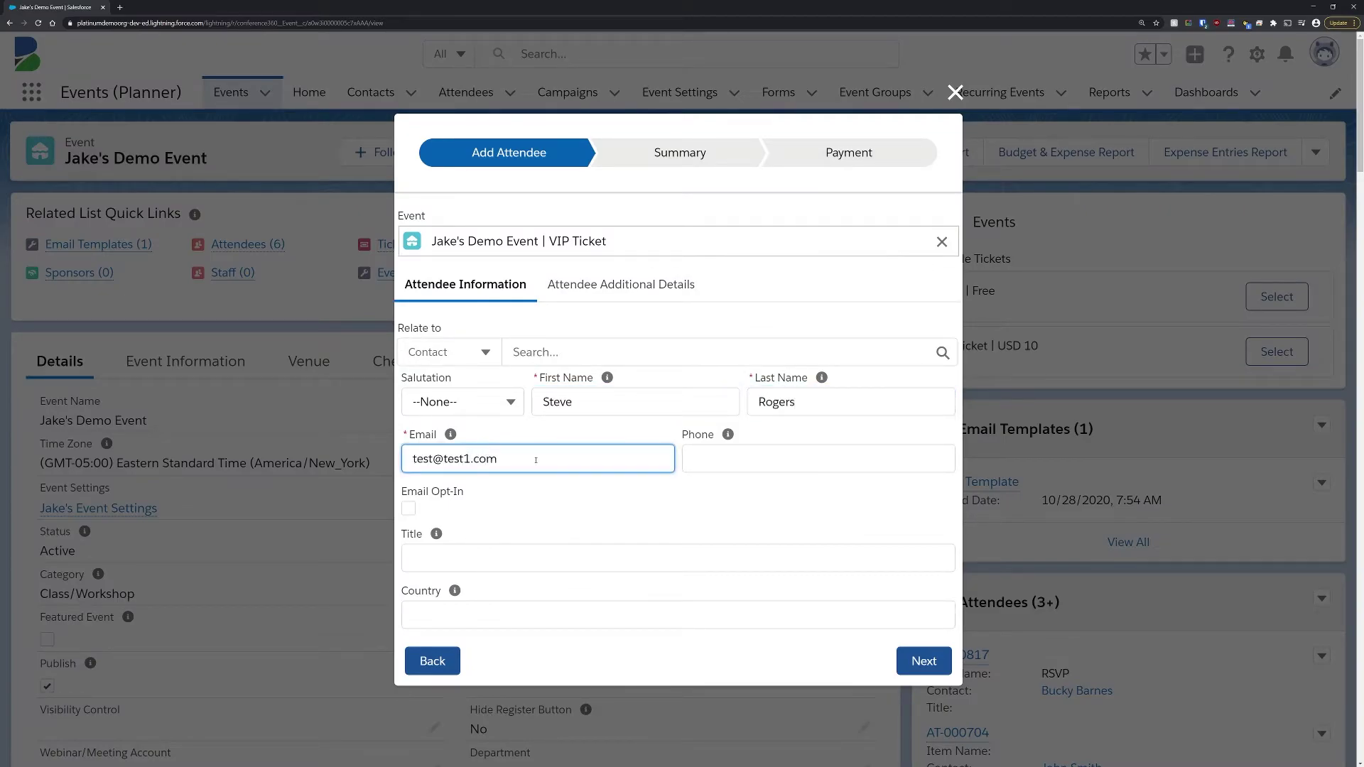
{"action": "left_click", "coordinate": [913, 660]}
Answer No to follow-up, submit the registration, and proceed to the USD 10 payment.
{"action": "left_click", "coordinate": [479, 288]}
{"action": "left_click", "coordinate": [479, 357]}
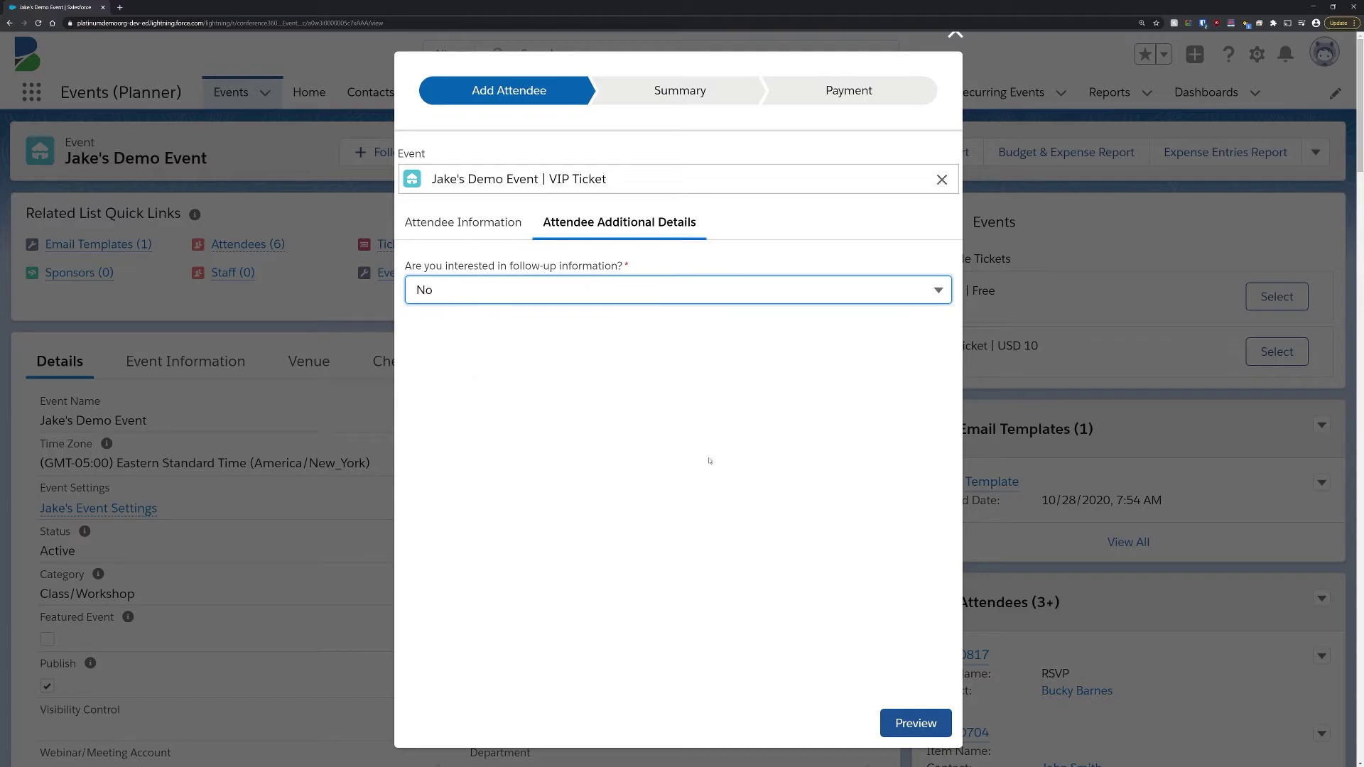
{"action": "left_click", "coordinate": [915, 724]}
{"action": "left_click", "coordinate": [472, 506]}
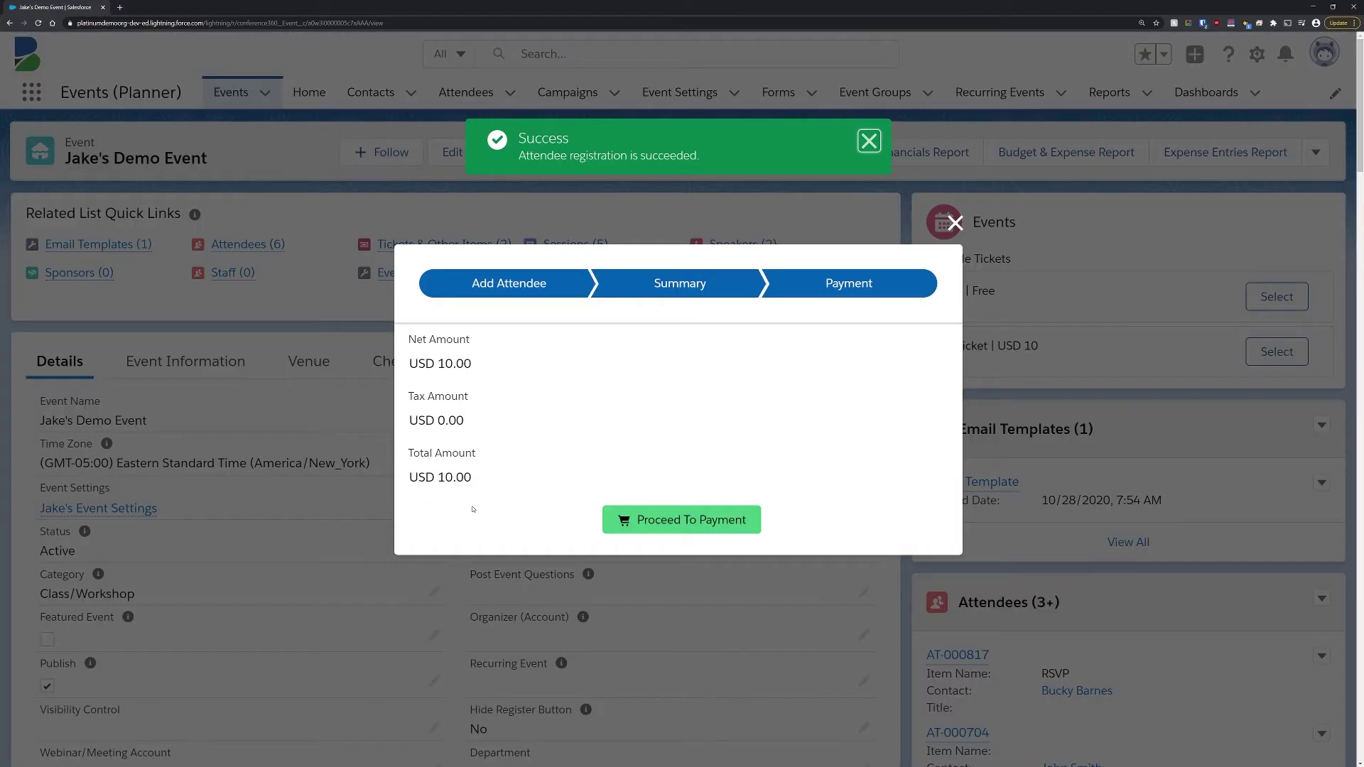
{"action": "left_click", "coordinate": [676, 520]}
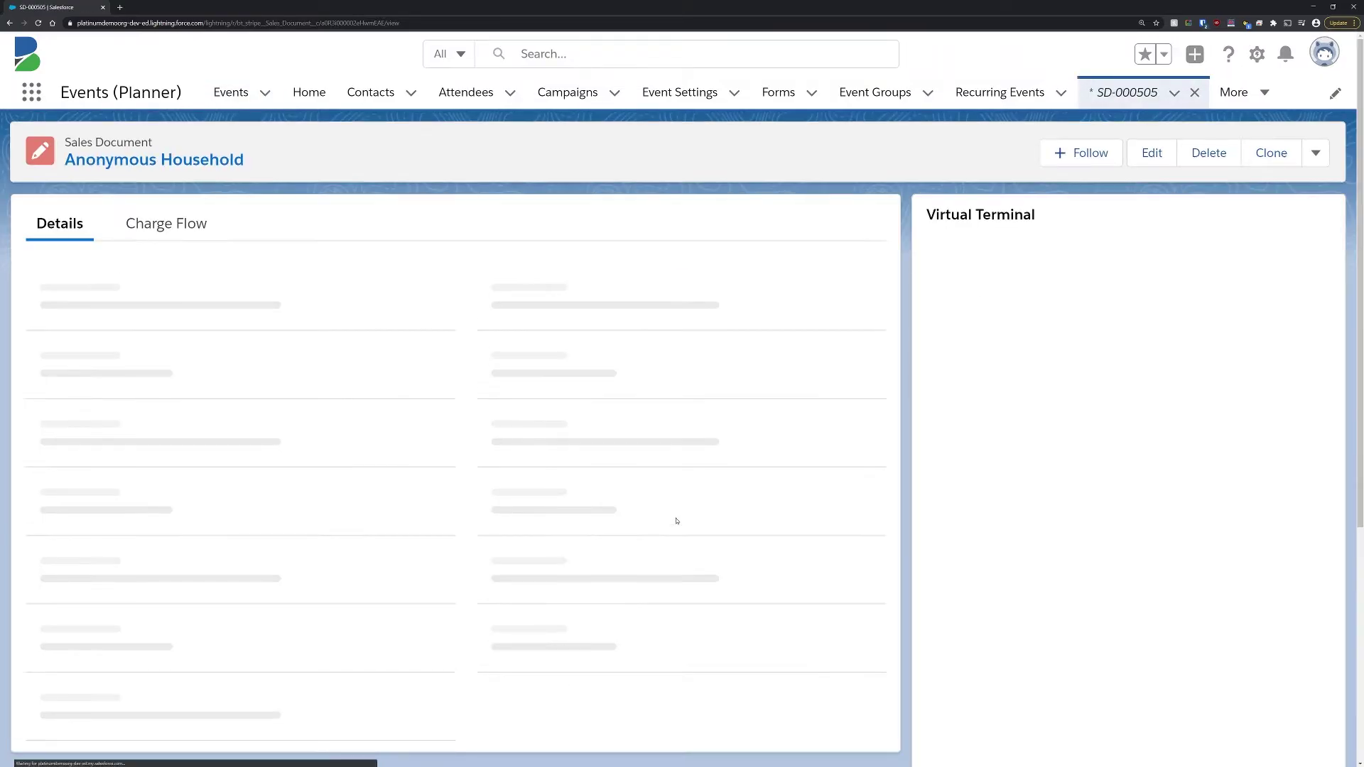
{"action": "scroll", "coordinate": [1148, 323], "scroll_direction": "down", "scroll_amount": 2}
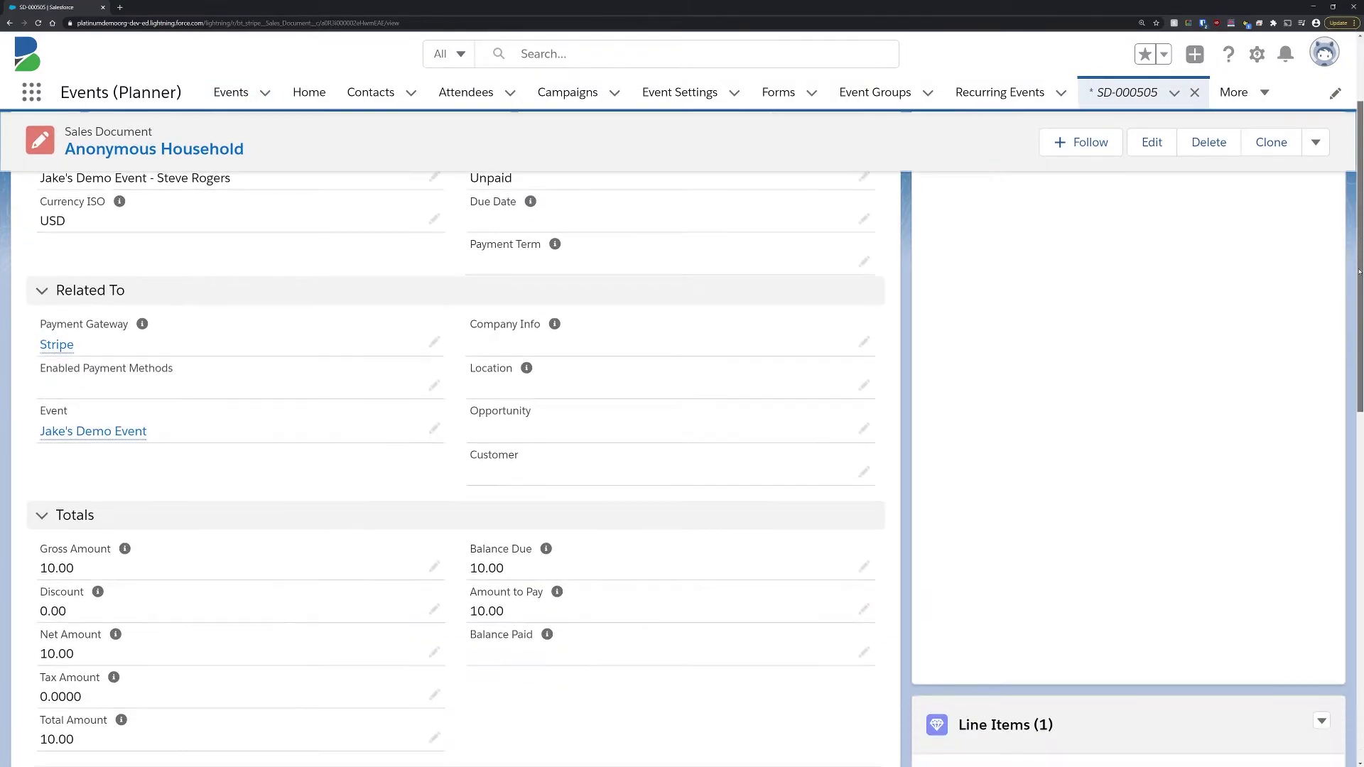
{"action": "scroll", "coordinate": [1147, 323], "scroll_direction": "down", "scroll_amount": 2}
{"action": "scroll", "coordinate": [1147, 323], "scroll_direction": "down", "scroll_amount": 2}
{"action": "scroll", "coordinate": [1147, 324], "scroll_direction": "down", "scroll_amount": 2}
{"action": "scroll", "coordinate": [1148, 323], "scroll_direction": "down", "scroll_amount": 2}
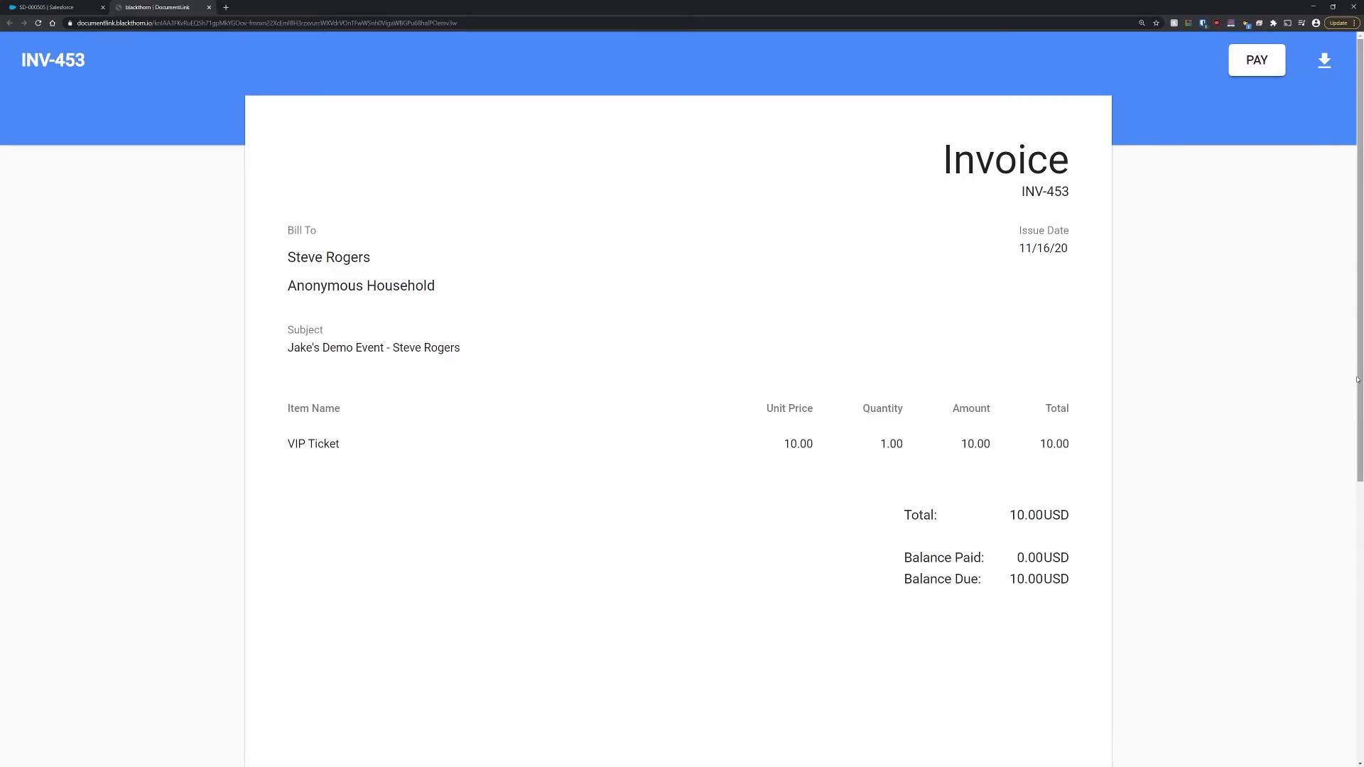
Pay invoice INV-453 so it shows Completed and Paid, then go to Contacts.
{"action": "left_click", "coordinate": [1257, 59]}
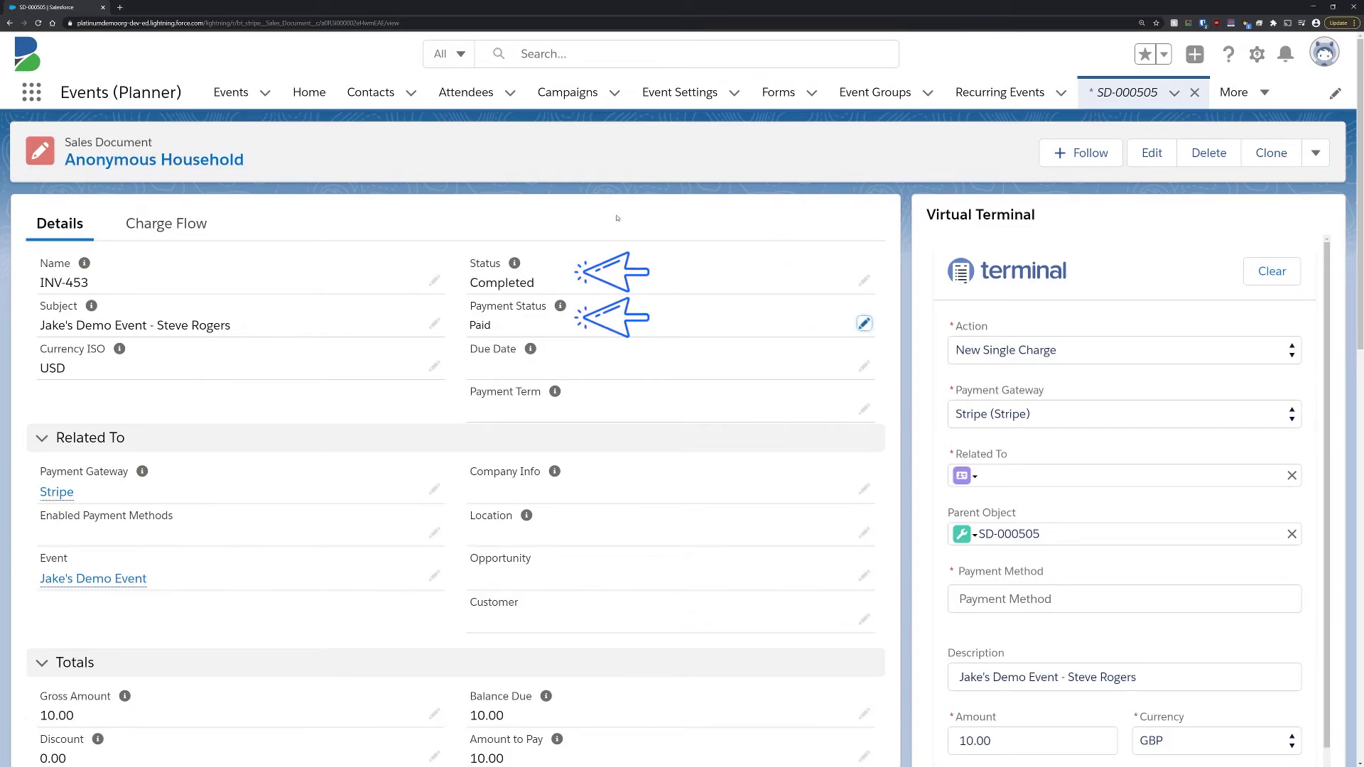
{"action": "left_click", "coordinate": [369, 93]}
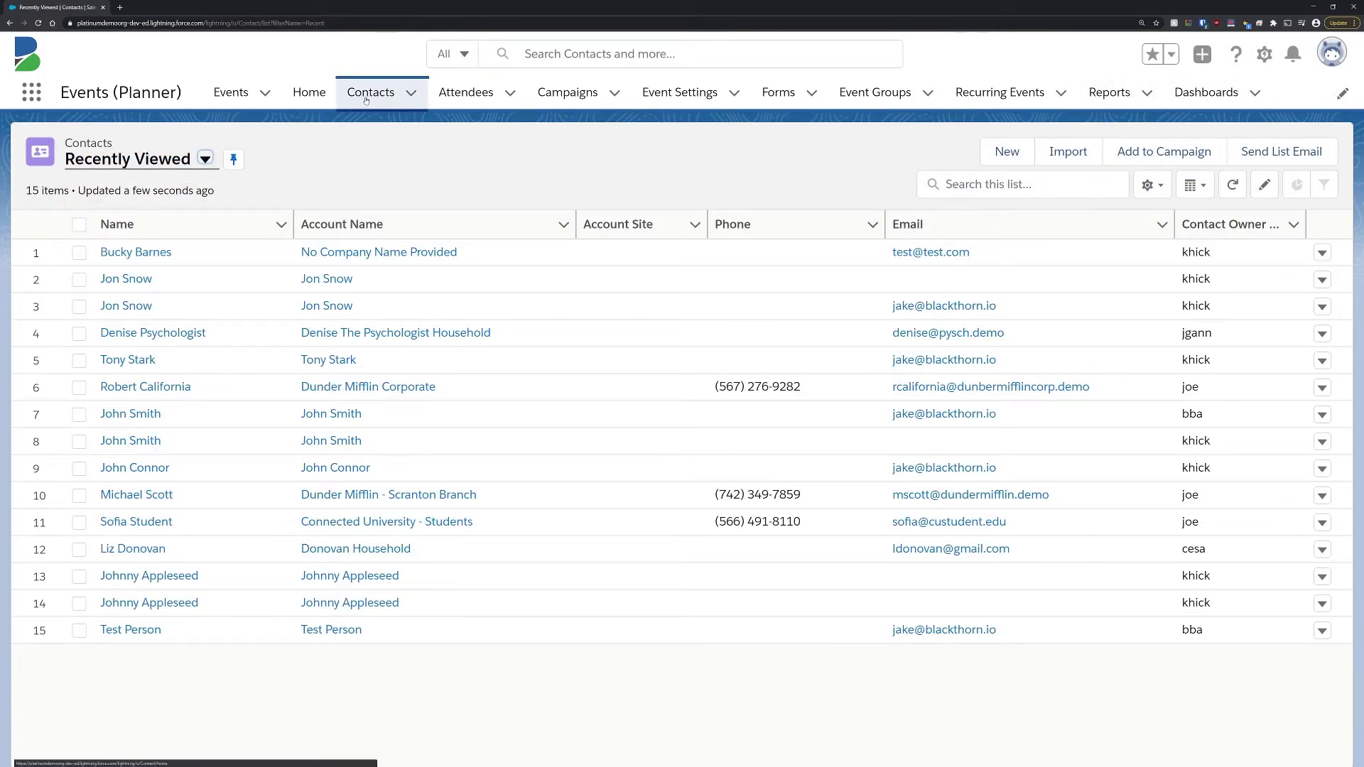
From Bucky Barnes's contact Events panel, cancel his RSVP | Free registration and confirm.
{"action": "left_click", "coordinate": [132, 252]}
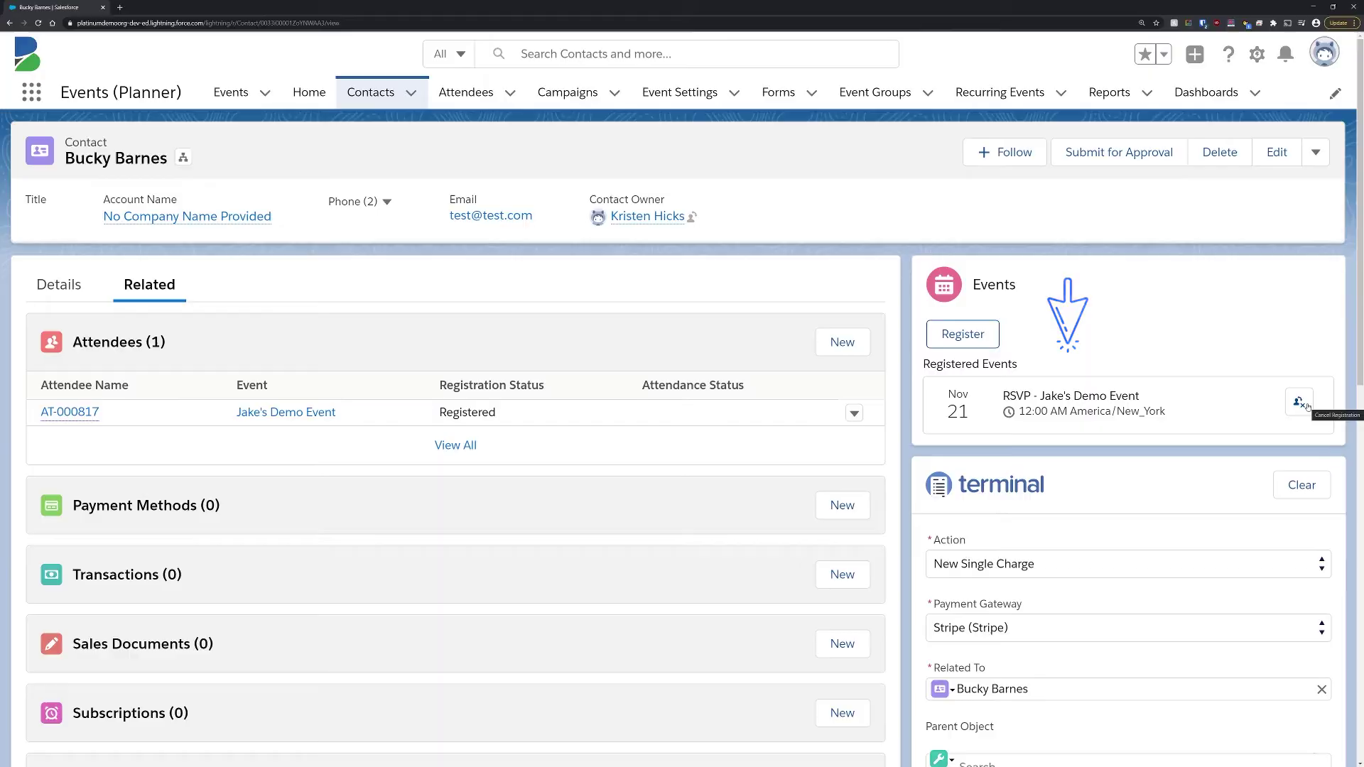
{"action": "left_click", "coordinate": [1300, 401]}
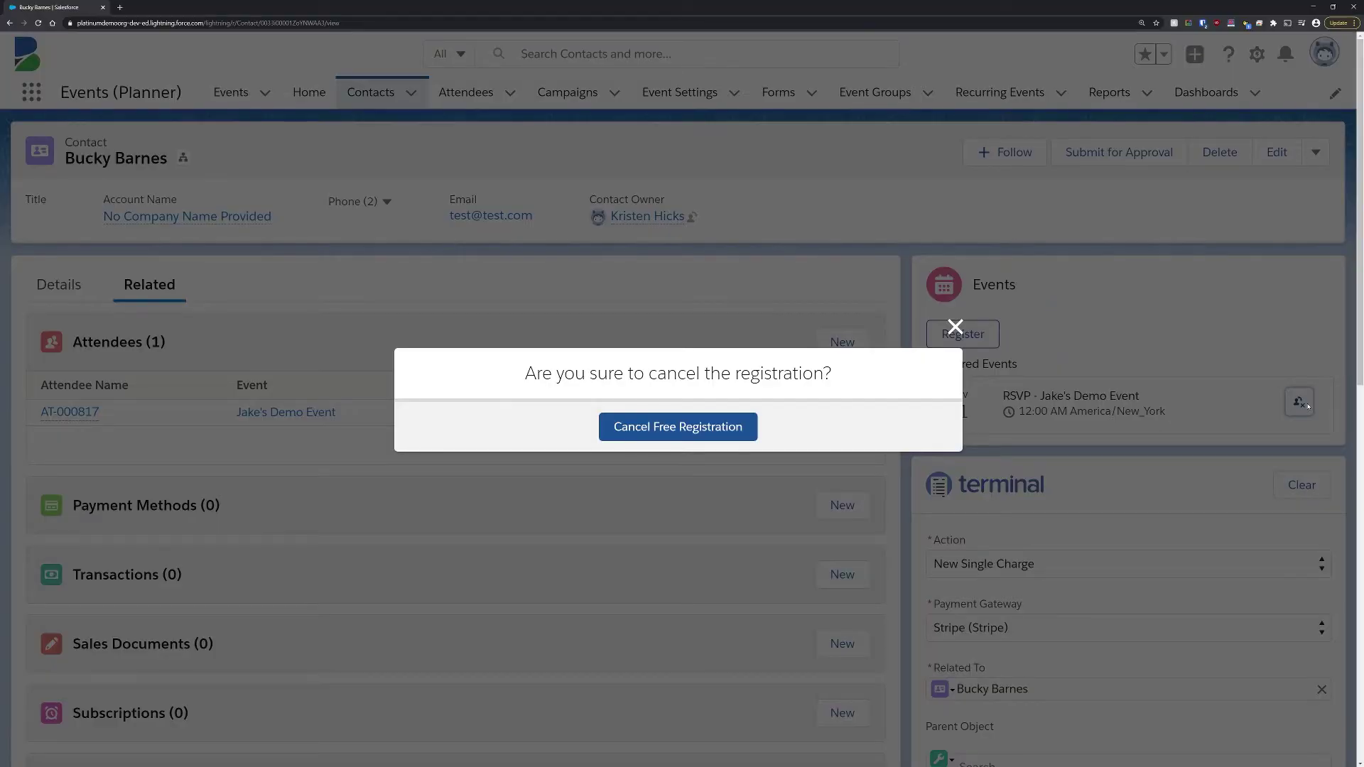
{"action": "left_click", "coordinate": [702, 427]}
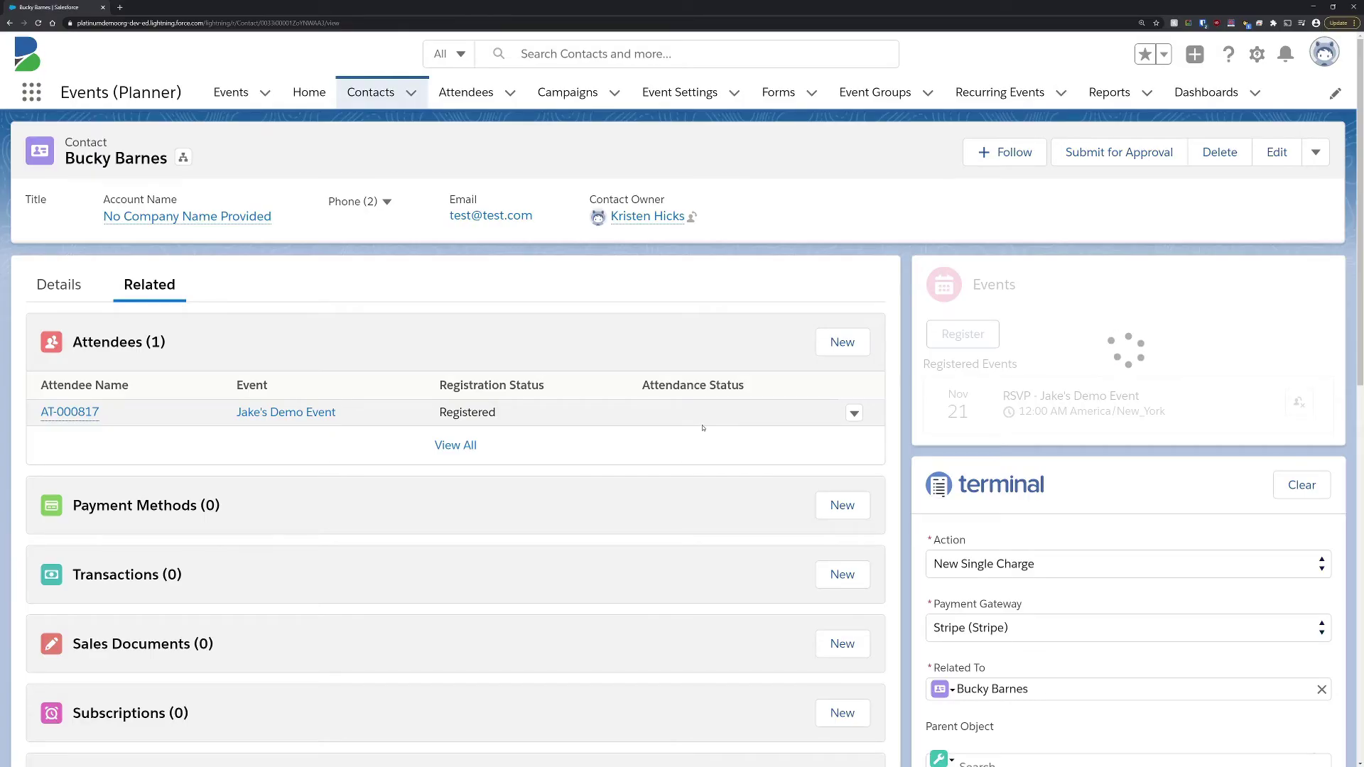